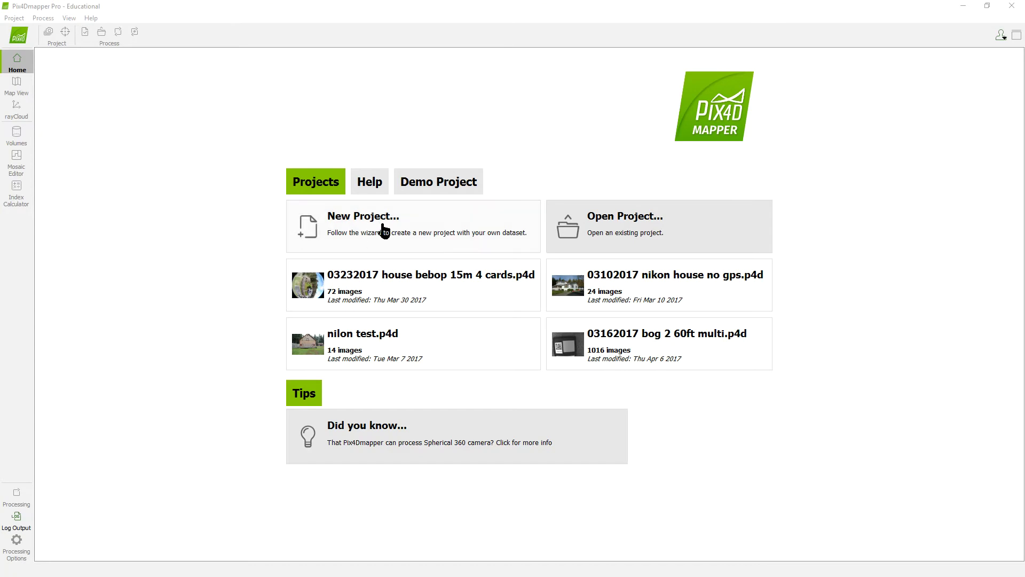
Start a new project from the Pix4Dmapper Home screen
{"action": "left_click", "coordinate": [429, 234]}
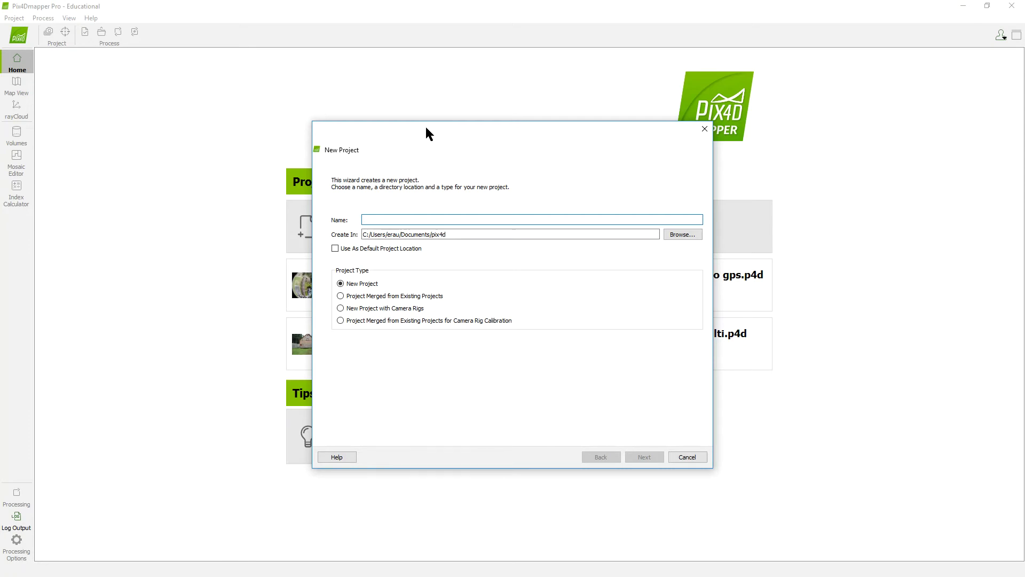
Name the project '04282017 RGB Ranch 100ft' and continue to image selection
{"action": "type", "text": "04282017"}
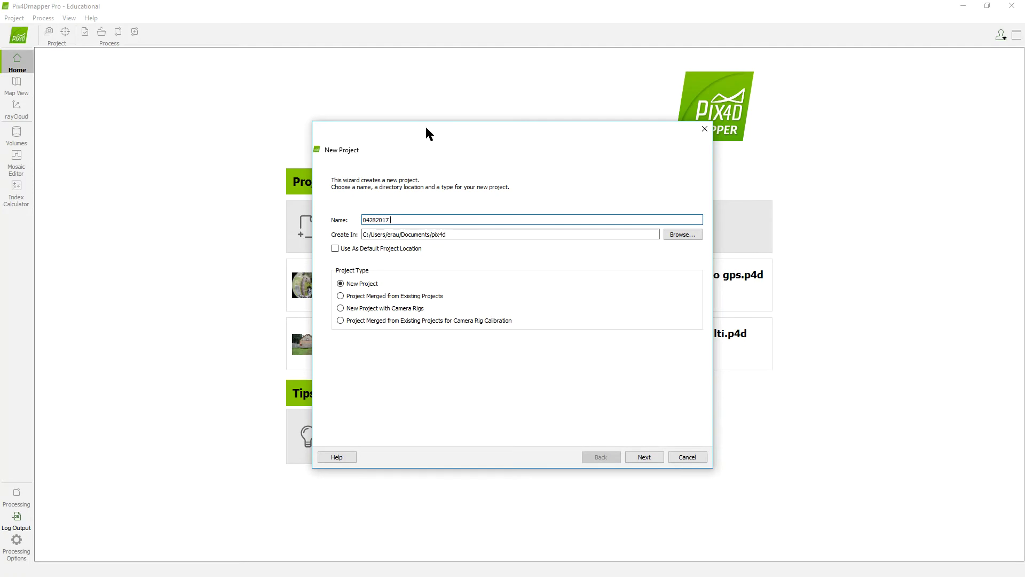
{"action": "type", "text": " RGB Ranch 100ft"}
{"action": "left_click", "coordinate": [642, 457]}
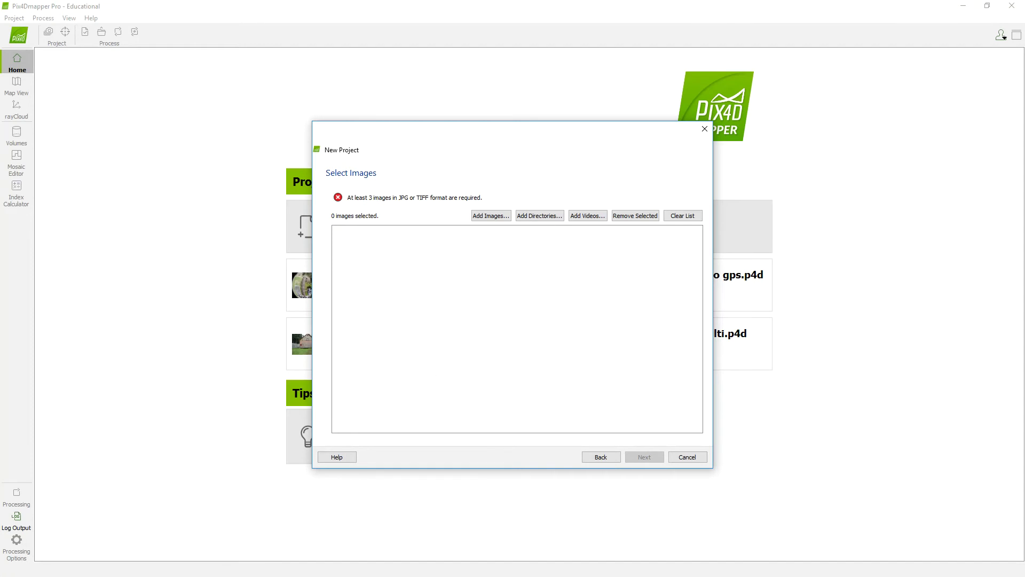
Drag all 263 images from the 04282017 RGB Ranch 100ft folder into the project's image list
{"action": "left_click_drag", "start_coordinate": [0, 48], "coordinate": [266, 142]}
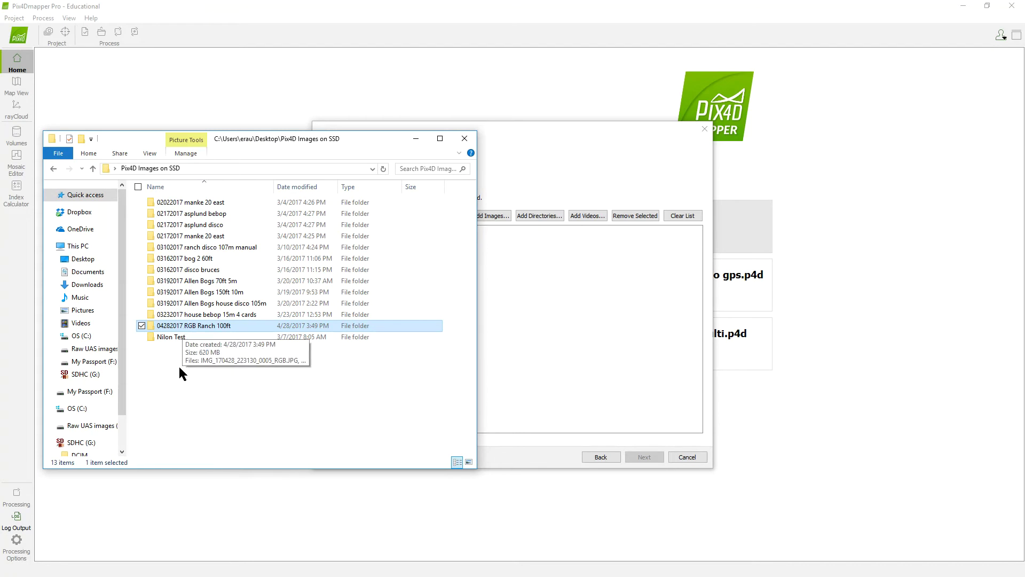
{"action": "left_click", "coordinate": [182, 331]}
{"action": "double_click", "coordinate": [182, 329]}
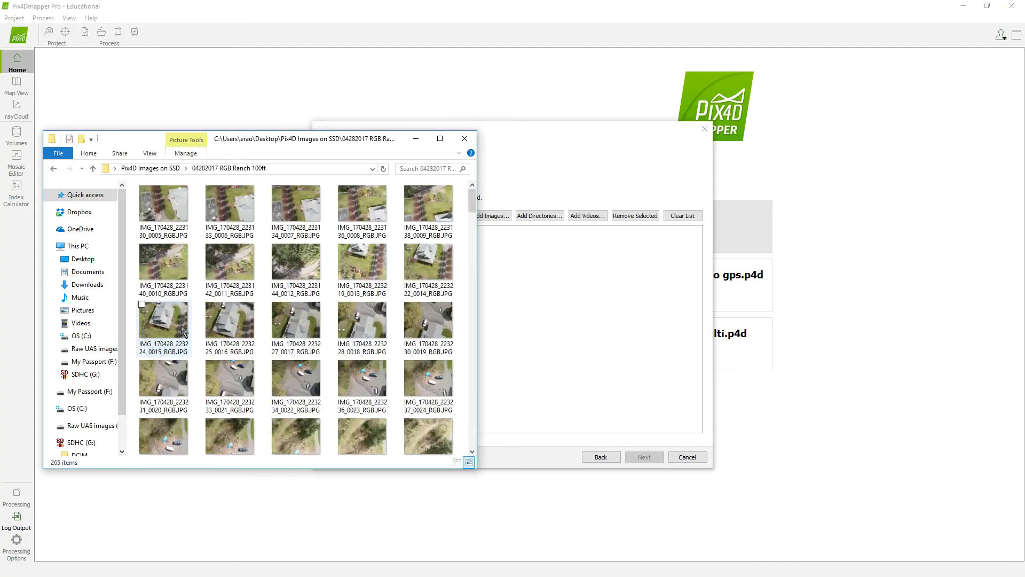
{"action": "left_click", "coordinate": [165, 206]}
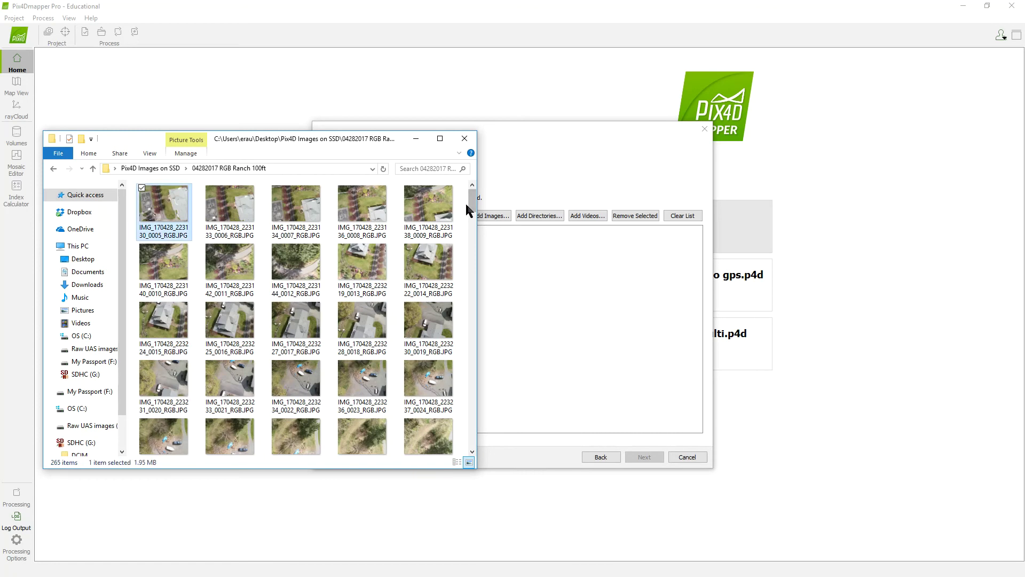
{"action": "left_click_drag", "start_coordinate": [473, 206], "coordinate": [470, 443]}
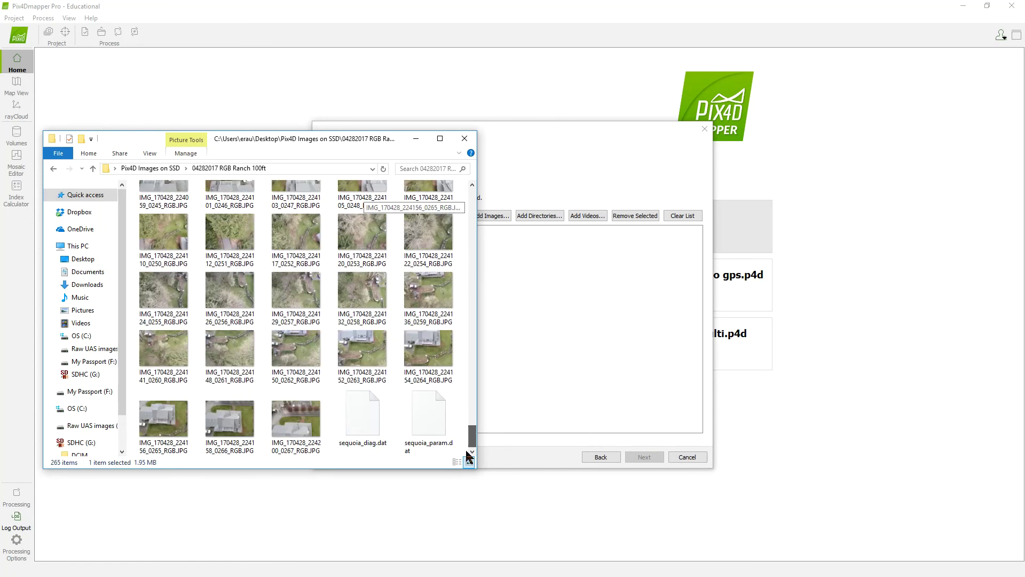
{"action": "left_click", "coordinate": [290, 419], "text": "shift"}
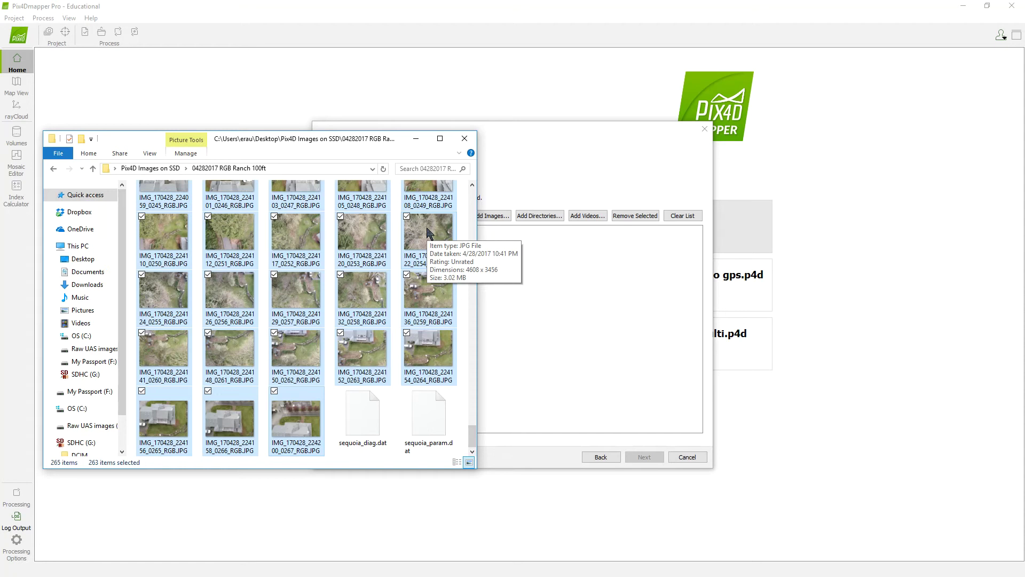
{"action": "left_click_drag", "start_coordinate": [427, 234], "coordinate": [576, 312]}
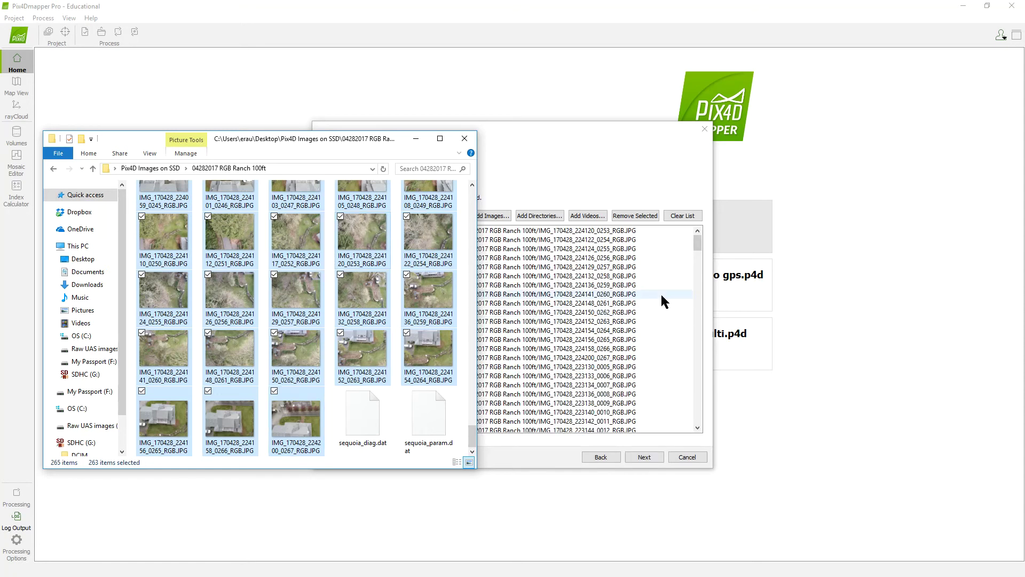
{"action": "left_click_drag", "start_coordinate": [351, 141], "coordinate": [101, 299]}
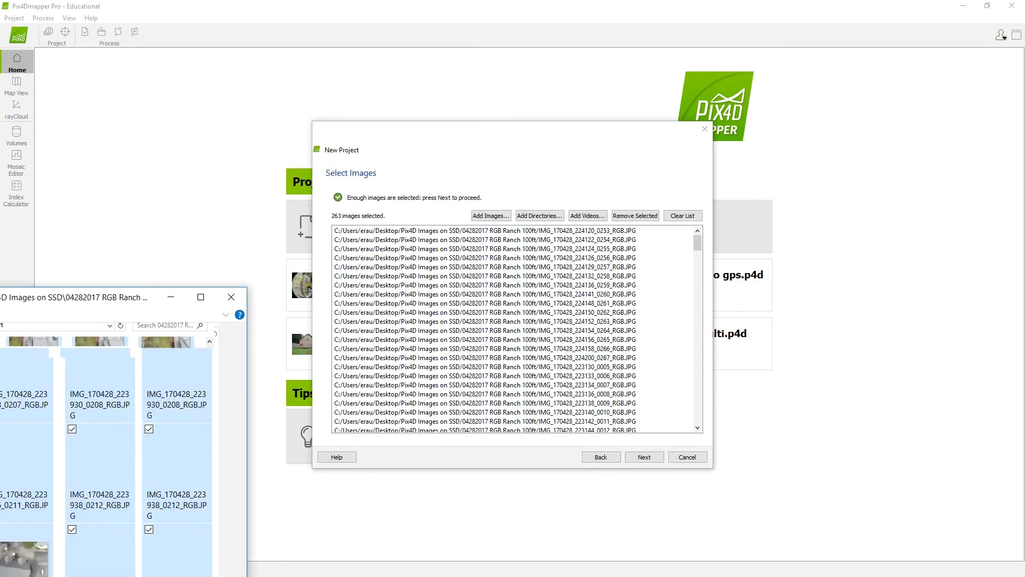
{"action": "left_click", "coordinate": [231, 297]}
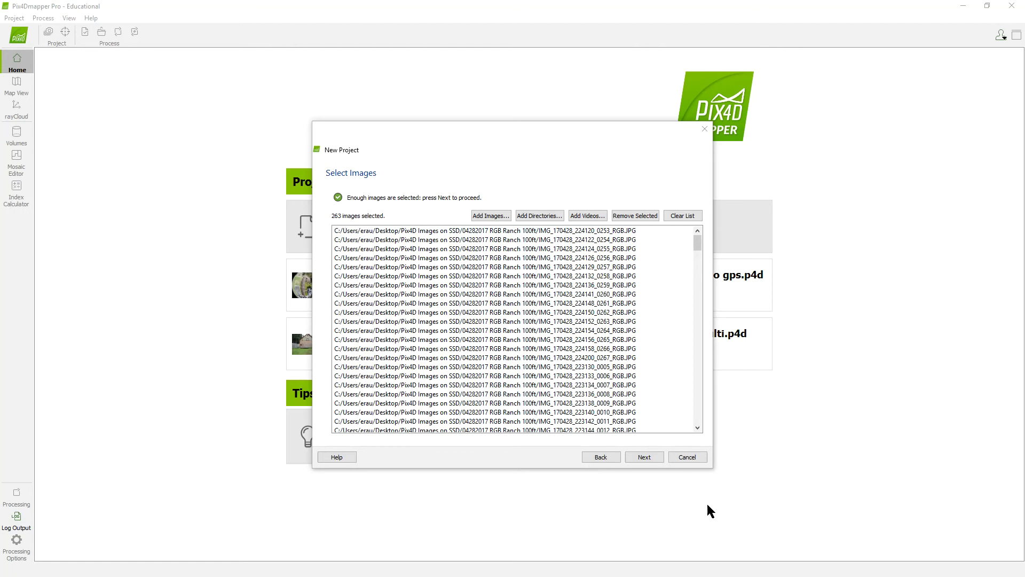
Load the 263 images and advance to the Image Properties page
{"action": "left_click", "coordinate": [652, 453]}
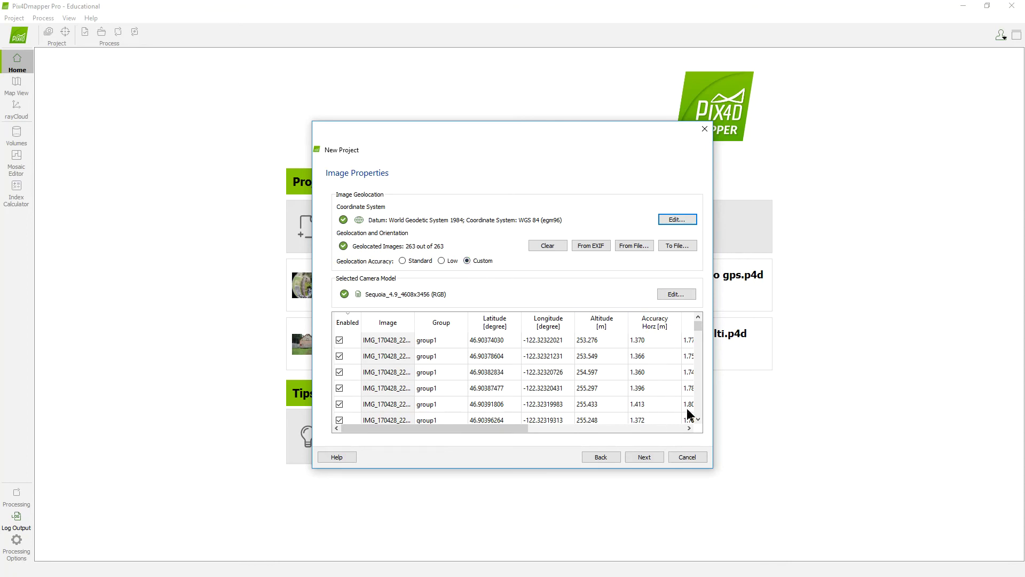
{"action": "left_click_drag", "start_coordinate": [714, 428], "coordinate": [955, 424]}
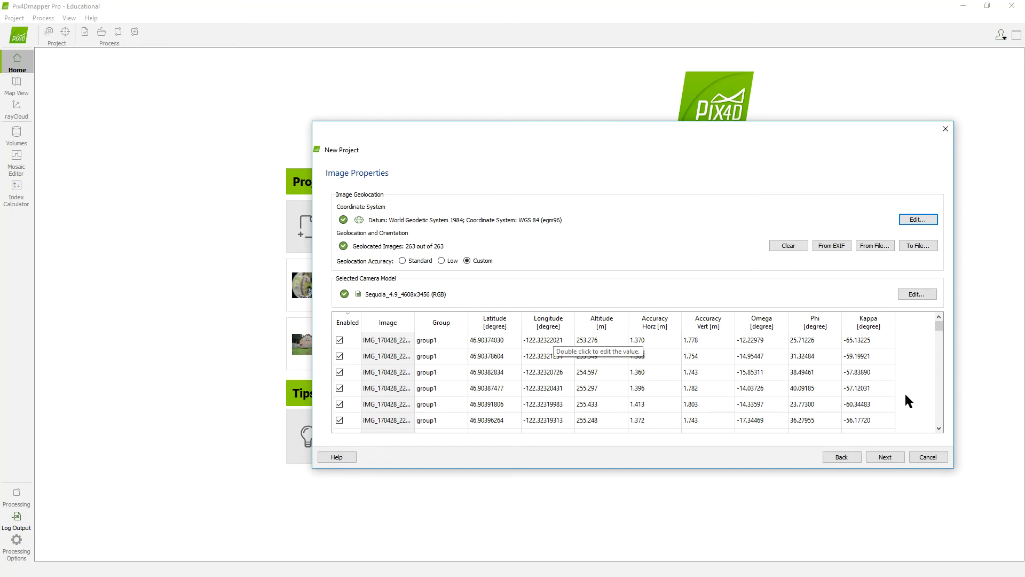
{"action": "left_click", "coordinate": [941, 420]}
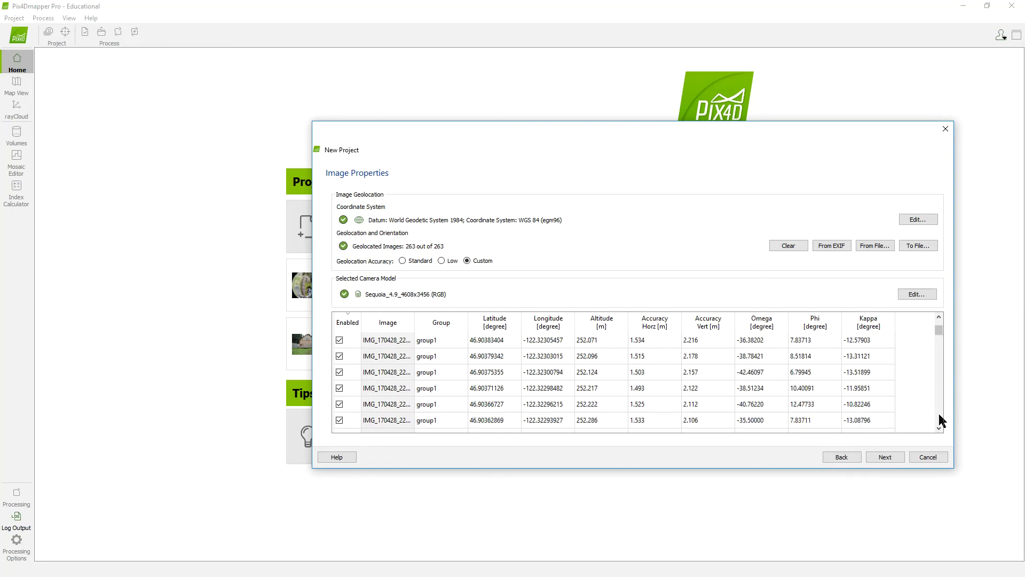
{"action": "left_click", "coordinate": [941, 421]}
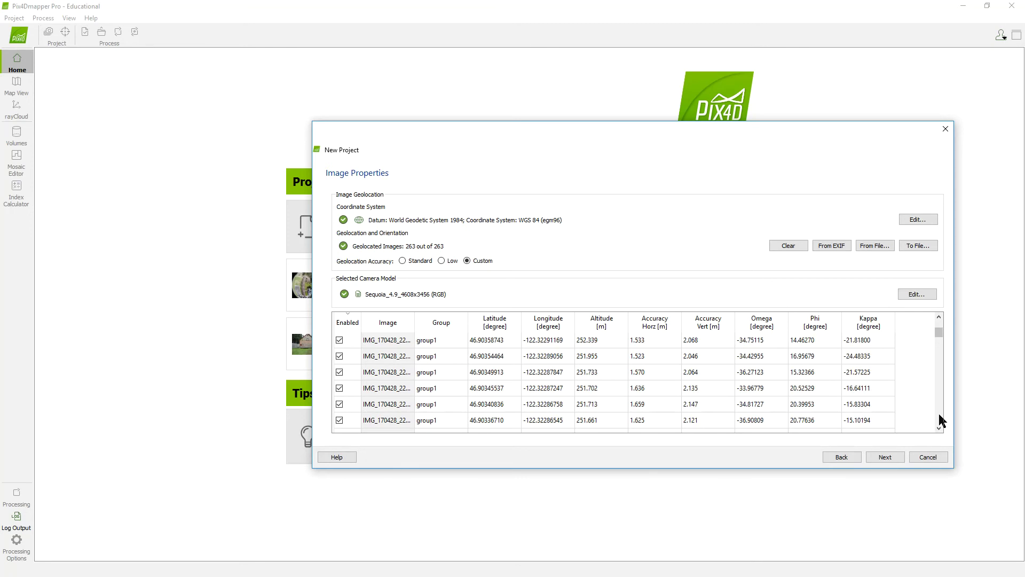
{"action": "left_click", "coordinate": [941, 420]}
{"action": "left_click", "coordinate": [941, 421]}
{"action": "left_click", "coordinate": [941, 420]}
{"action": "left_click", "coordinate": [941, 420]}
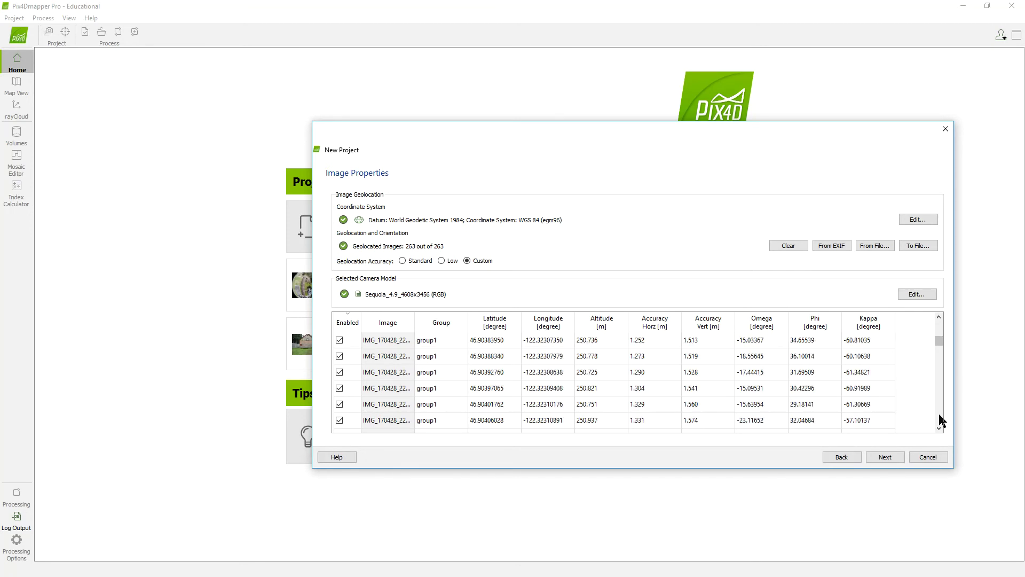
{"action": "left_click", "coordinate": [941, 420]}
{"action": "left_click", "coordinate": [941, 420]}
{"action": "left_click", "coordinate": [941, 420]}
{"action": "left_click", "coordinate": [941, 420]}
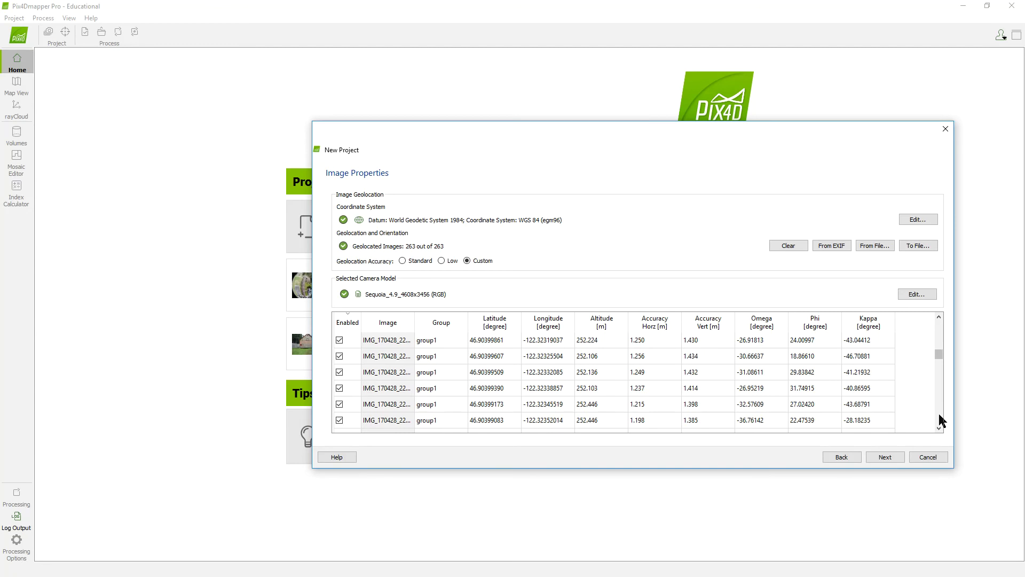
{"action": "left_click", "coordinate": [941, 420]}
{"action": "left_click", "coordinate": [941, 420]}
{"action": "left_click", "coordinate": [942, 420]}
{"action": "left_click", "coordinate": [941, 421]}
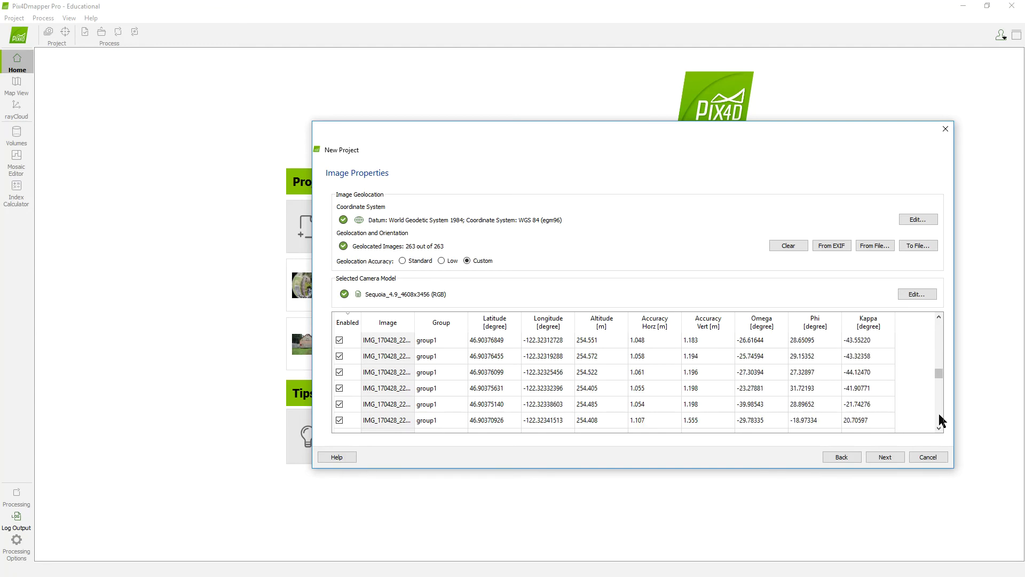
{"action": "left_click", "coordinate": [942, 420]}
{"action": "left_click", "coordinate": [941, 420]}
{"action": "left_click", "coordinate": [941, 420]}
{"action": "left_click", "coordinate": [941, 420]}
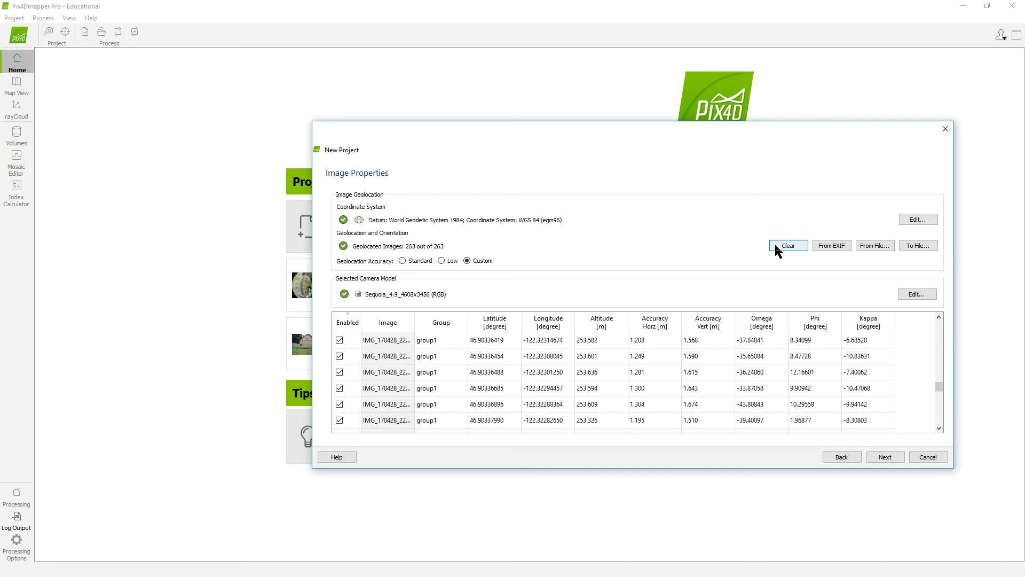
{"action": "left_click_drag", "start_coordinate": [941, 388], "coordinate": [950, 327]}
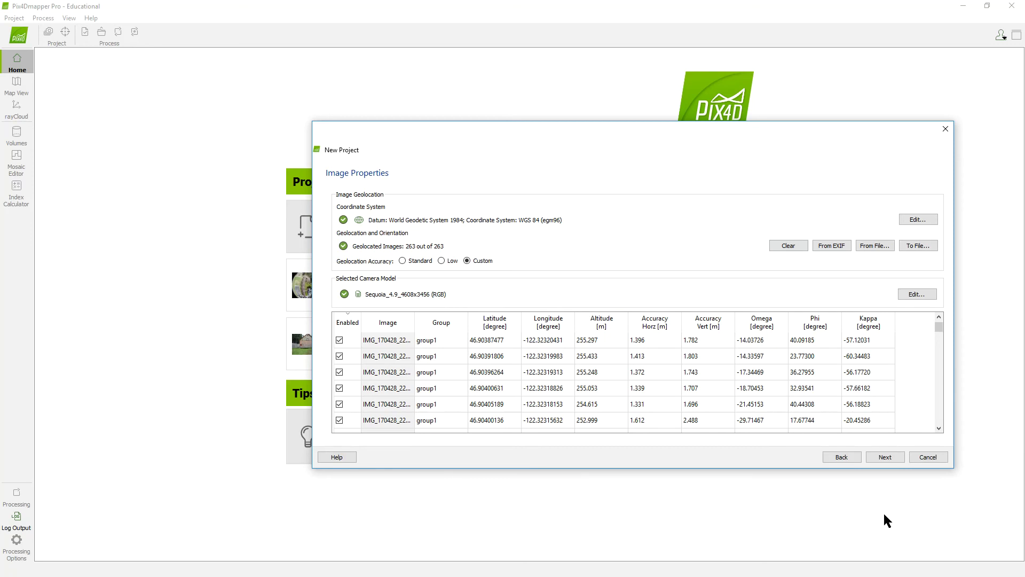
{"action": "left_click", "coordinate": [887, 457]}
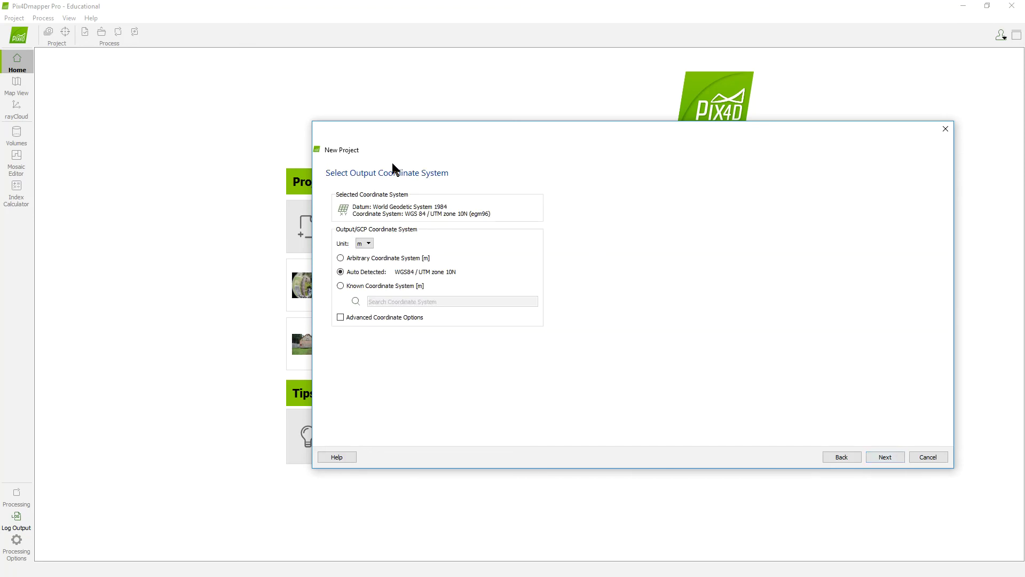
Keep the auto-detected output coordinates and finish the project with the 3D Maps template
{"action": "left_click", "coordinate": [894, 460]}
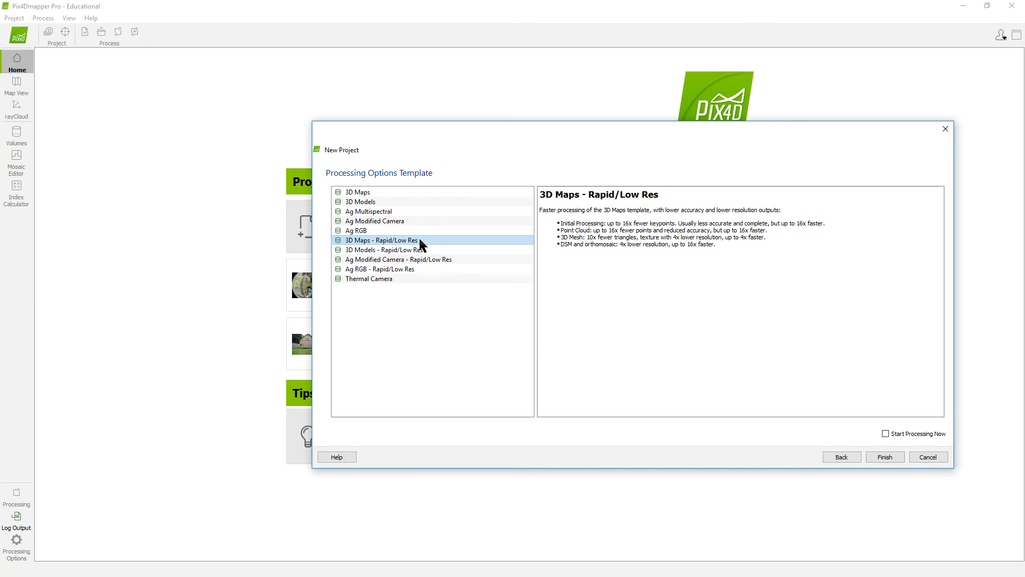
{"action": "left_click", "coordinate": [391, 192]}
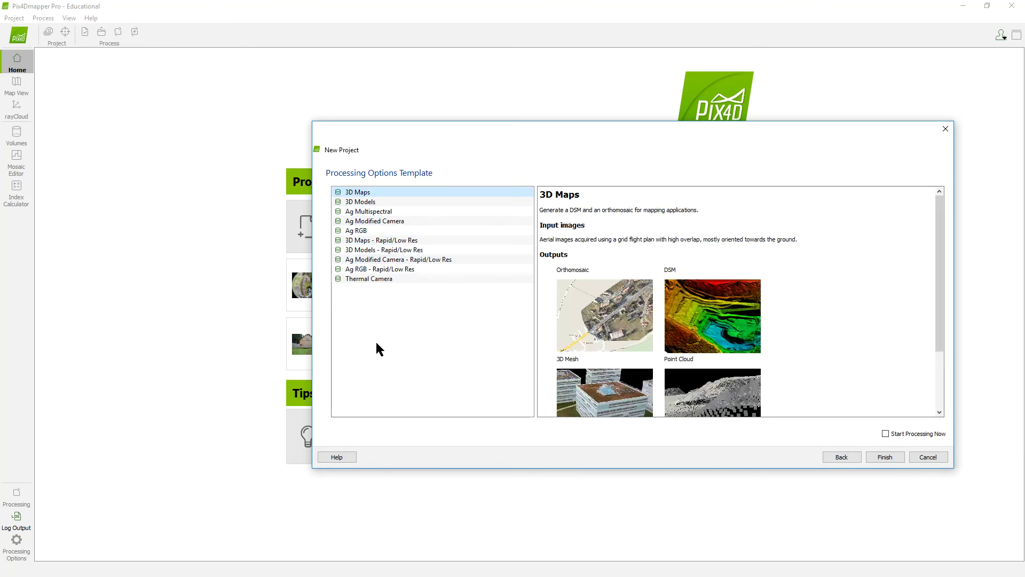
{"action": "left_click", "coordinate": [374, 204]}
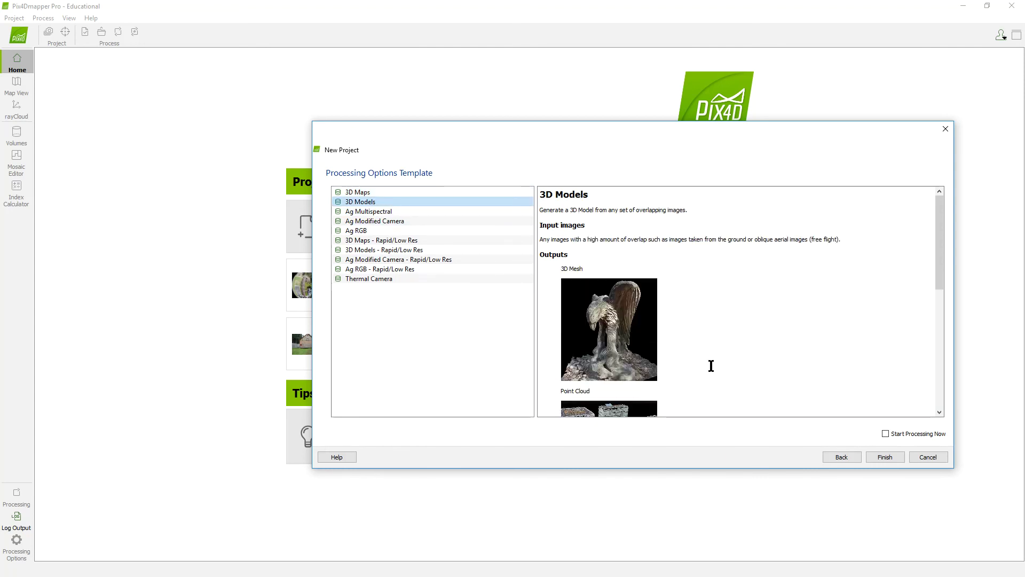
{"action": "left_click", "coordinate": [372, 192]}
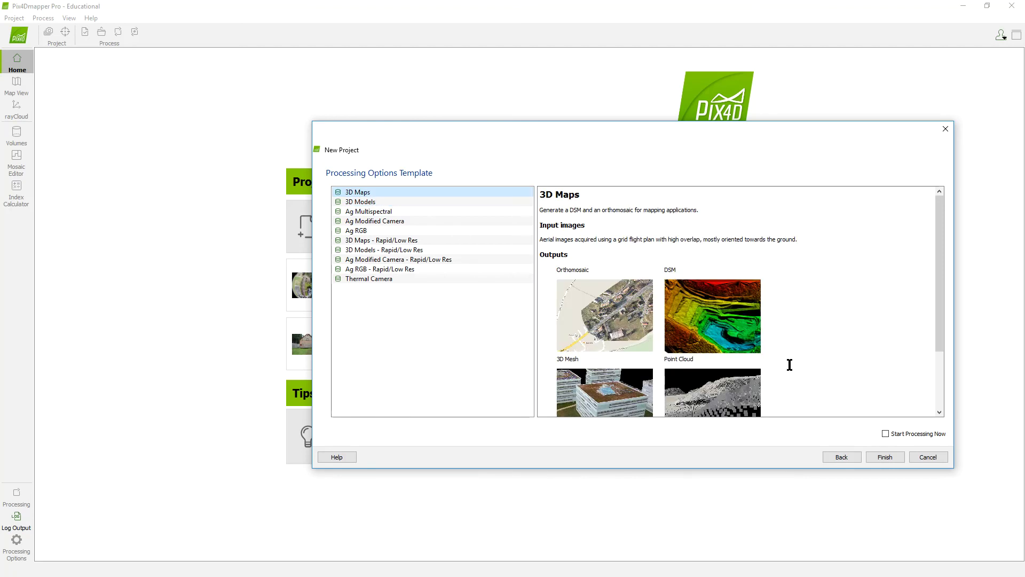
{"action": "left_click", "coordinate": [367, 212]}
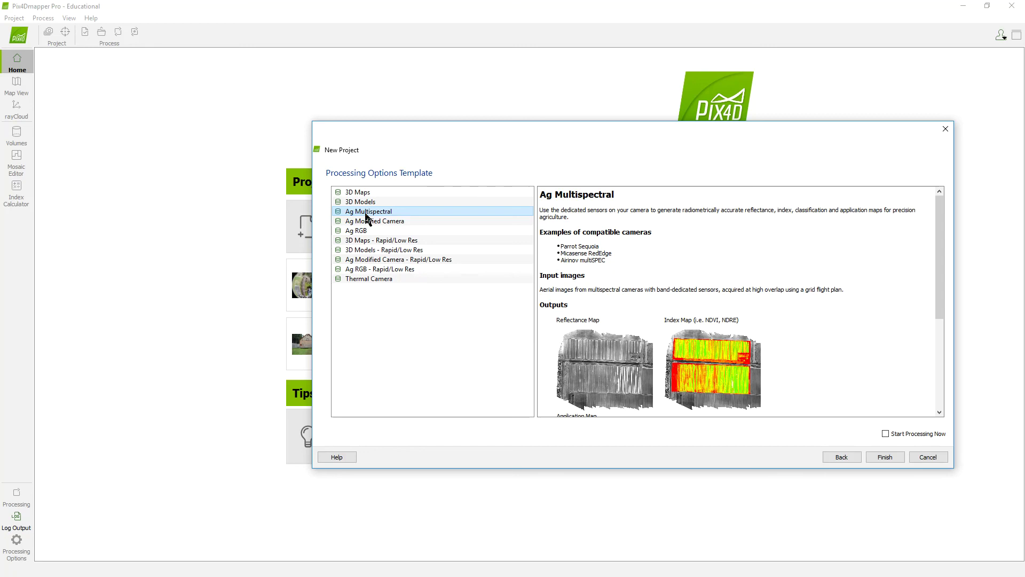
{"action": "left_click", "coordinate": [385, 192]}
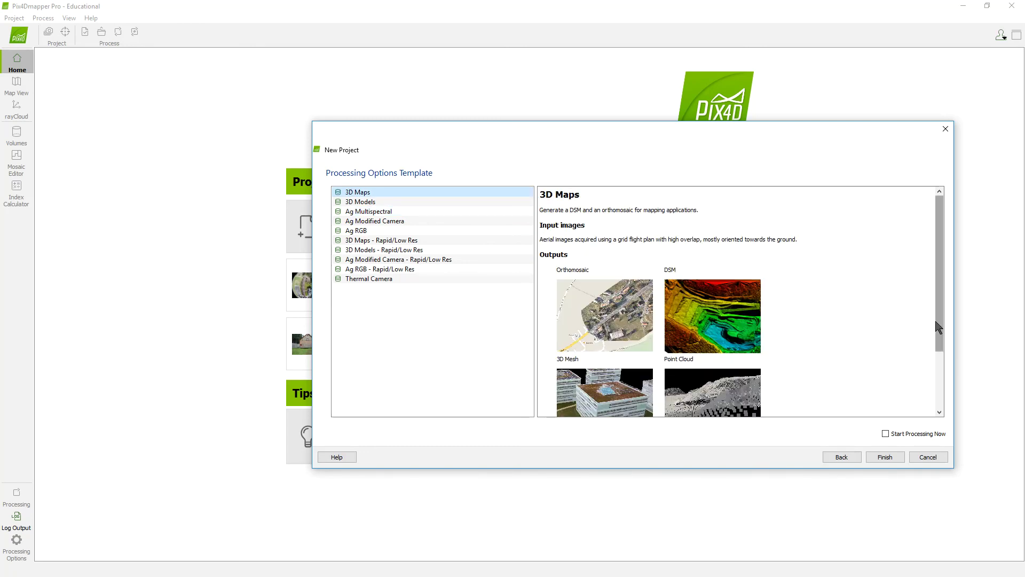
{"action": "left_click_drag", "start_coordinate": [938, 327], "coordinate": [937, 382]}
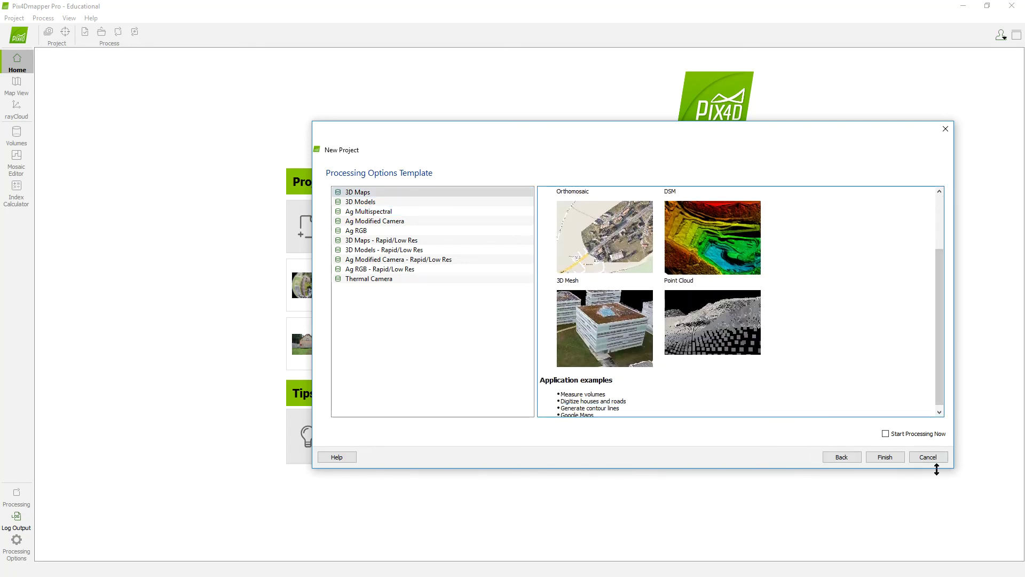
{"action": "left_click", "coordinate": [891, 458]}
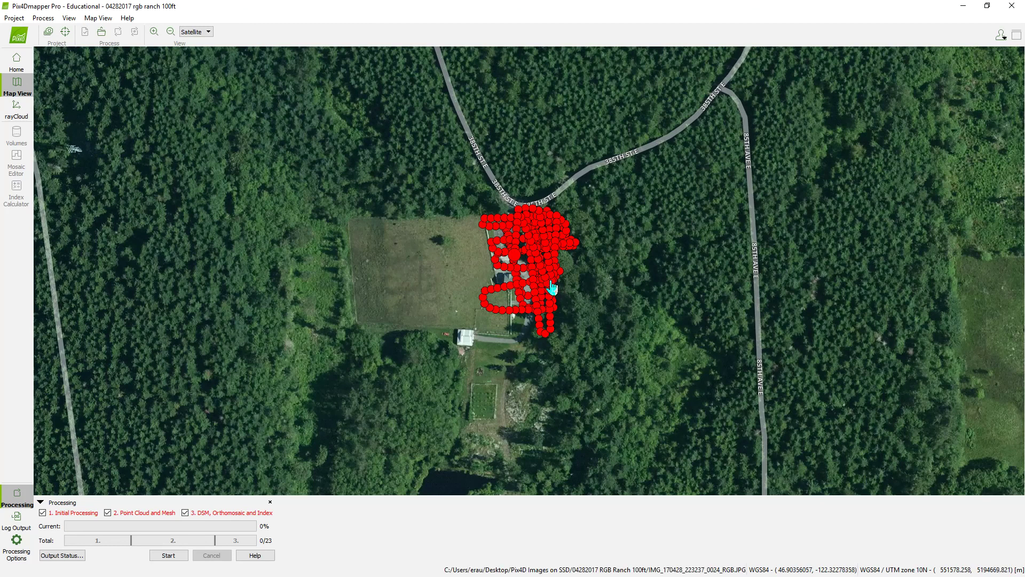
Start processing all three steps from the Processing panel
{"action": "scroll", "coordinate": [553, 288], "scroll_direction": "up", "scroll_amount": 3}
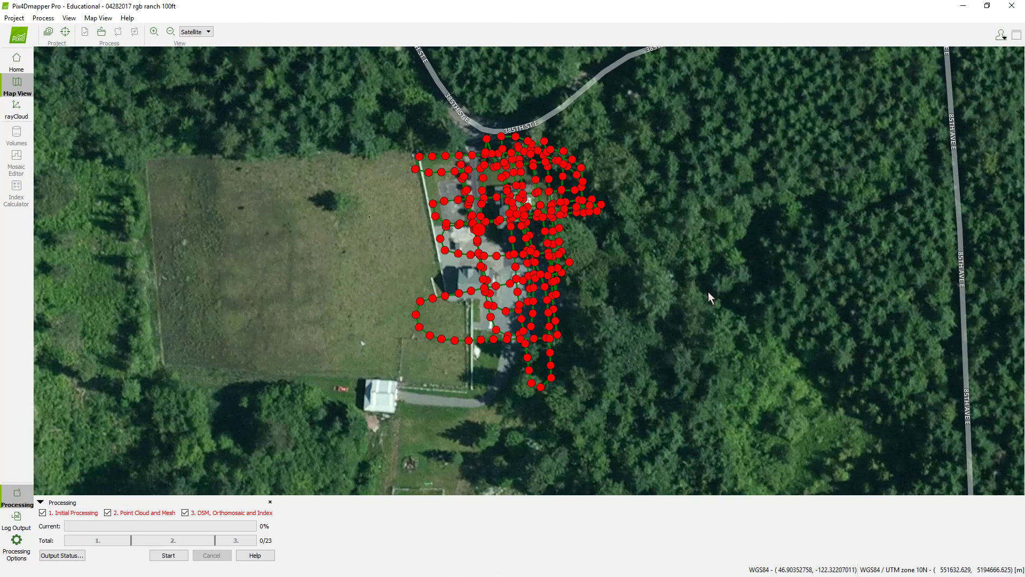
{"action": "scroll", "coordinate": [662, 275], "scroll_direction": "down", "scroll_amount": 3}
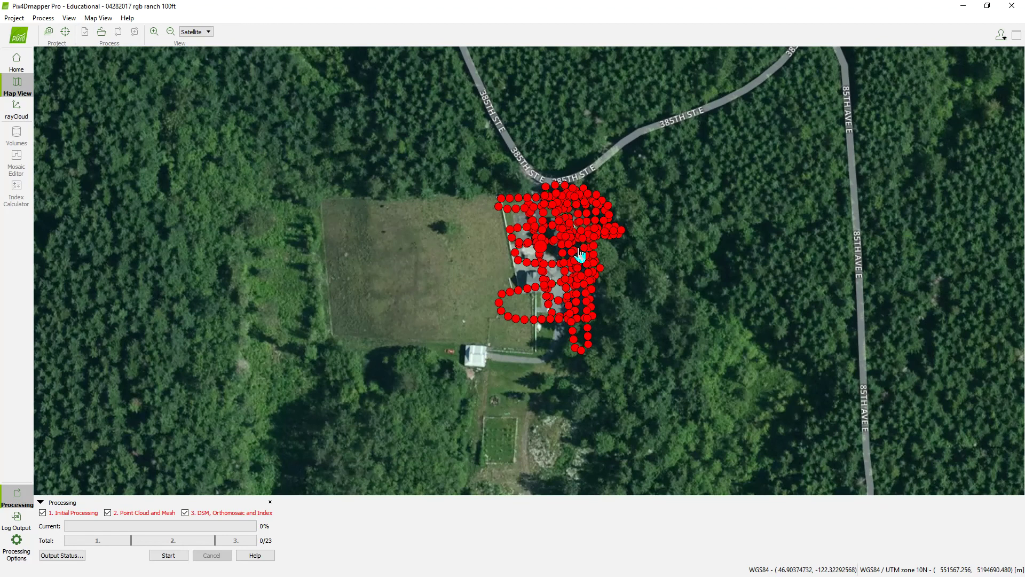
{"action": "scroll", "coordinate": [586, 293], "scroll_direction": "up", "scroll_amount": 1}
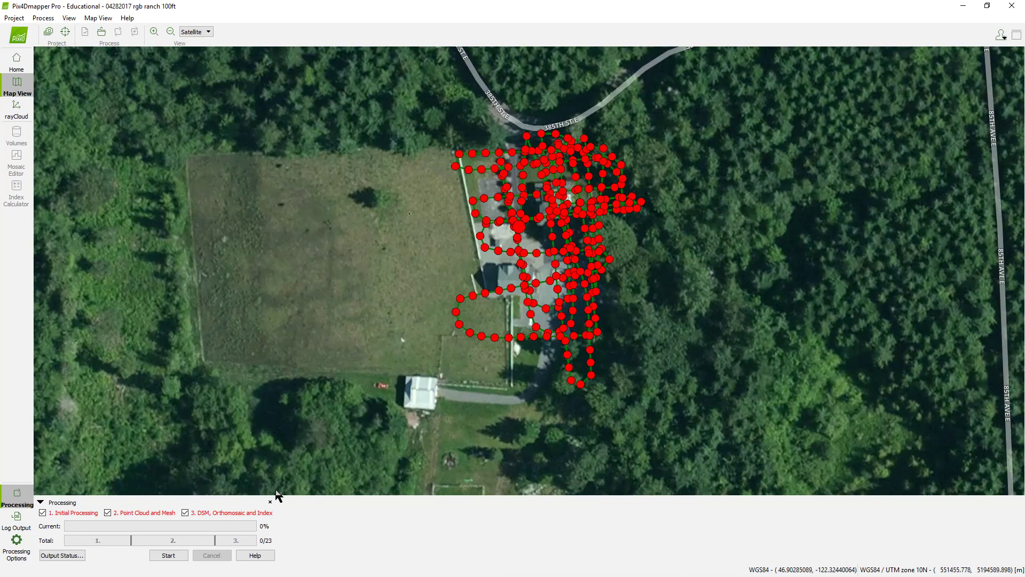
{"action": "left_click", "coordinate": [177, 556]}
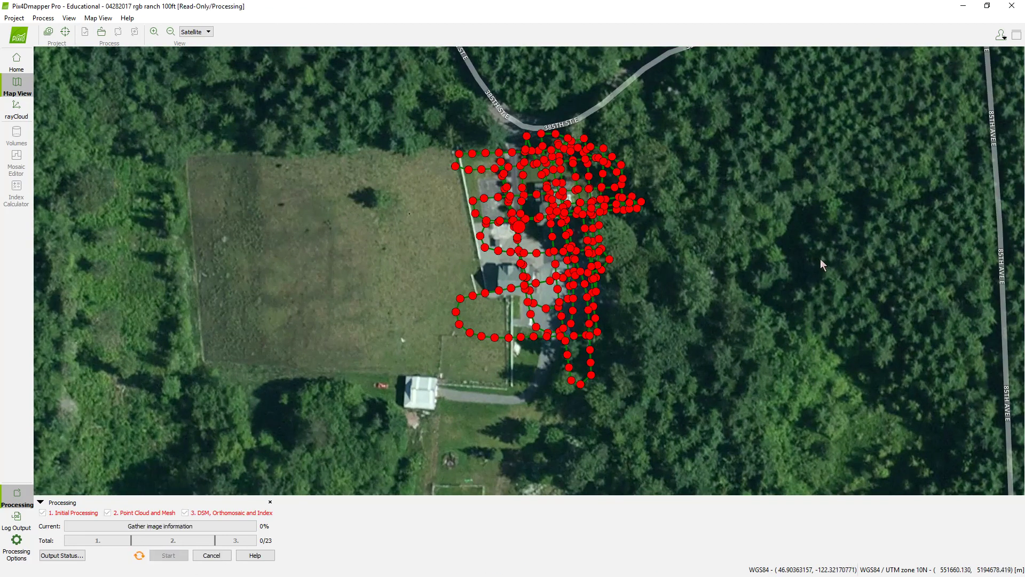